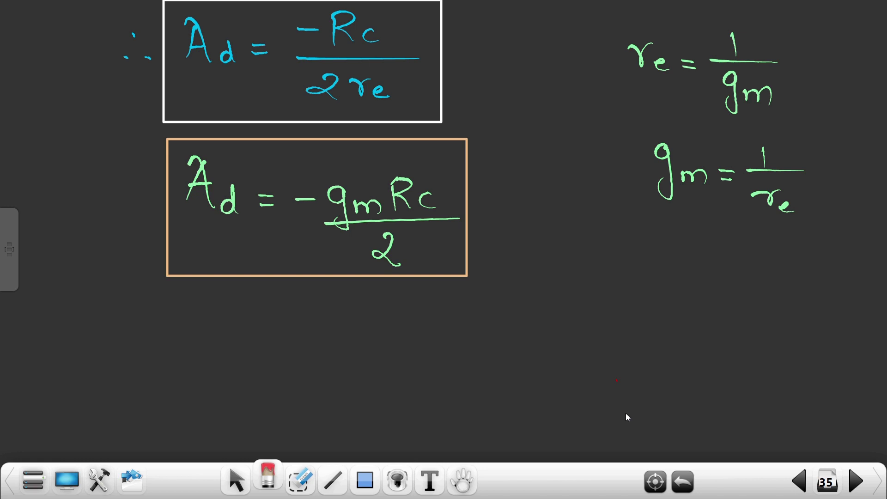
Undo the stray red dot and set the brush colour to light cyan.
key(ctrl+z)
click(268, 476)
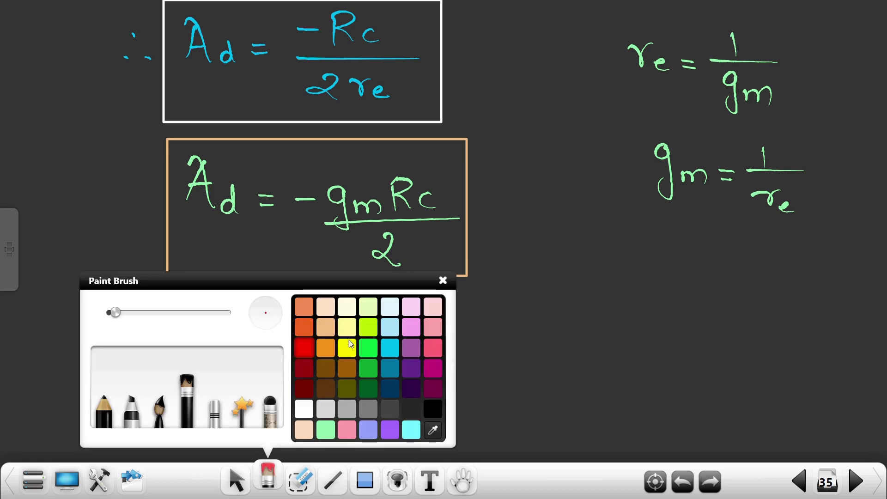
click(365, 348)
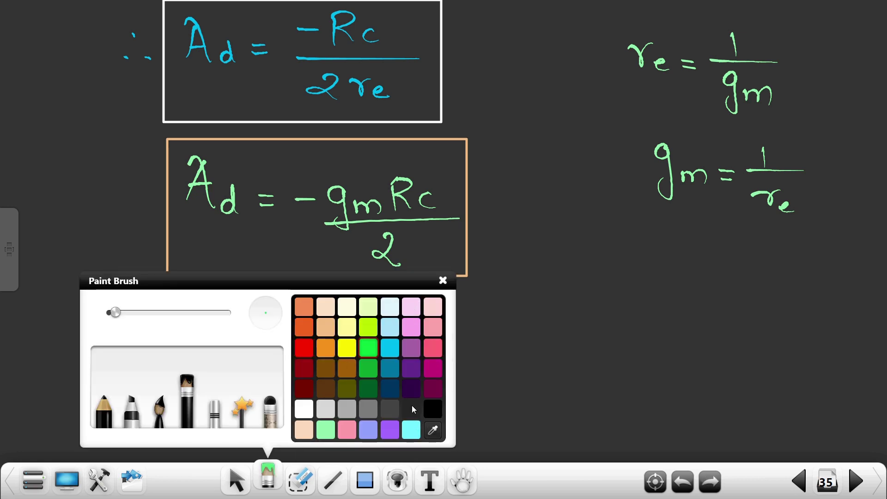
click(411, 430)
click(443, 281)
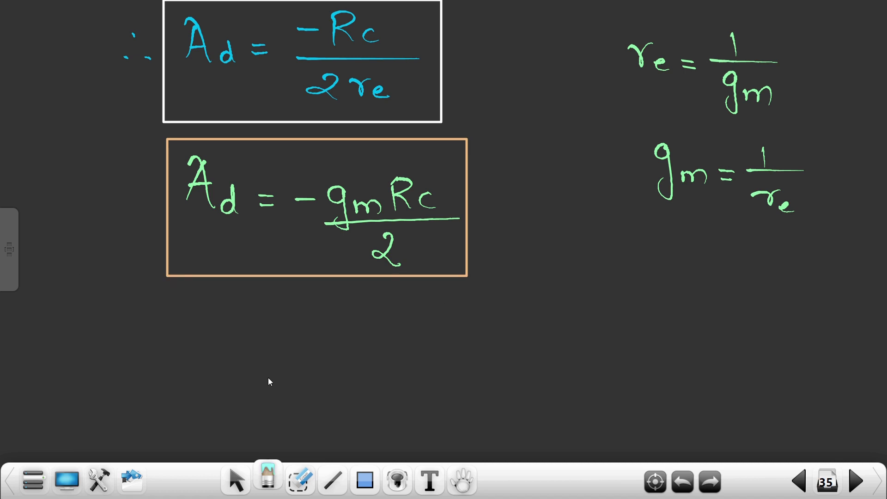
Handwrite 'DIUO:- Vin = 10mVp-p, Vout = 900mVp-p = 0.9V(p-p)' below the boxed formulas.
mouse_move(259, 353)
mouse_down()
mouse_move(278, 375)
mouse_move(252, 354)
mouse_up()
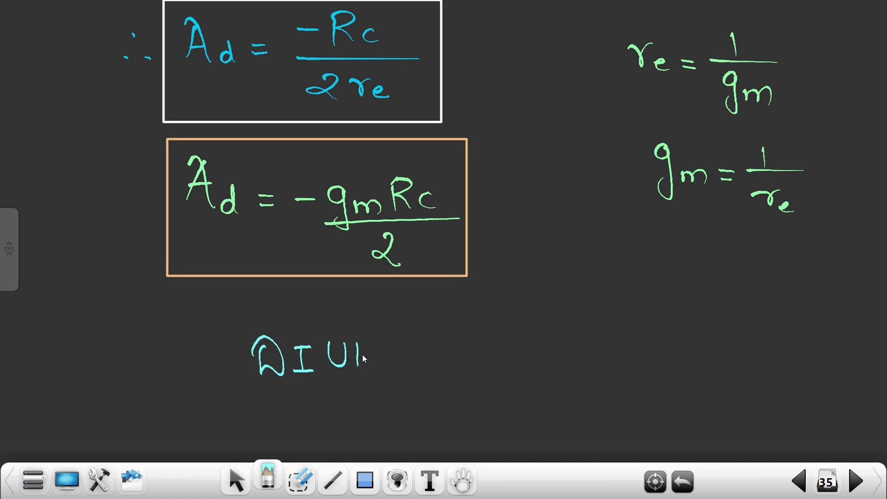
key(ctrl+z)
drag(362, 342, 365, 341)
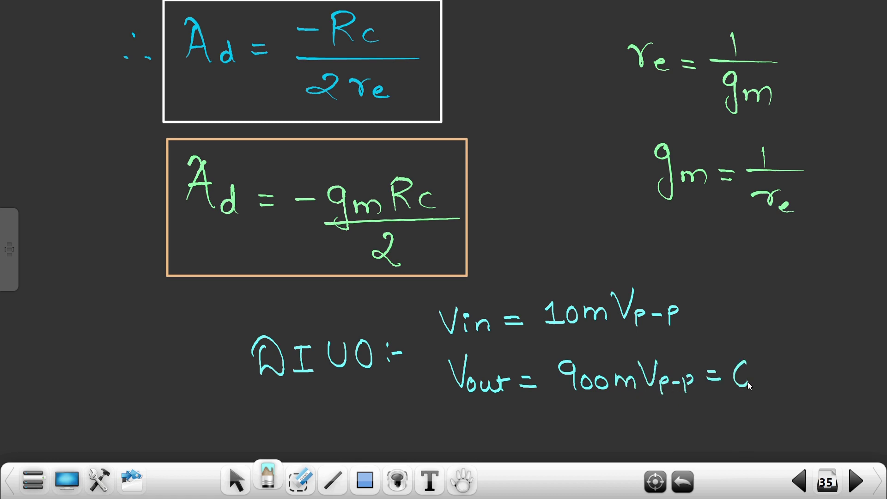
key(ctrl+z)
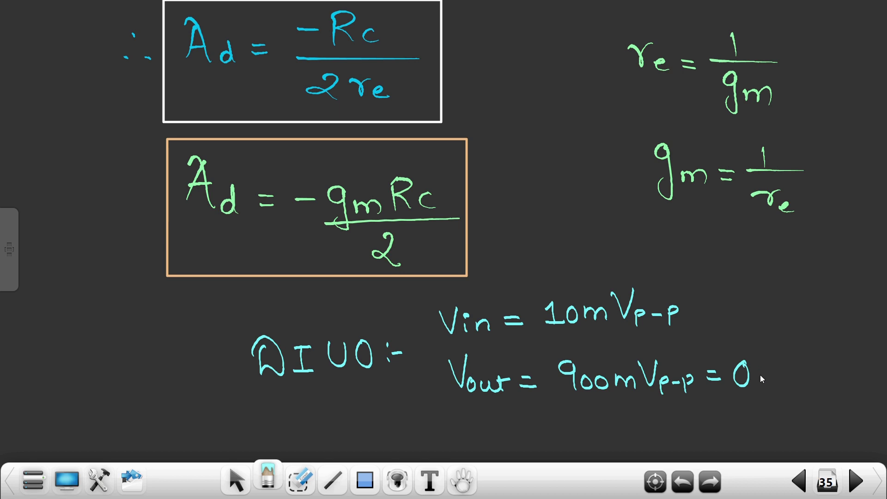
click(763, 377)
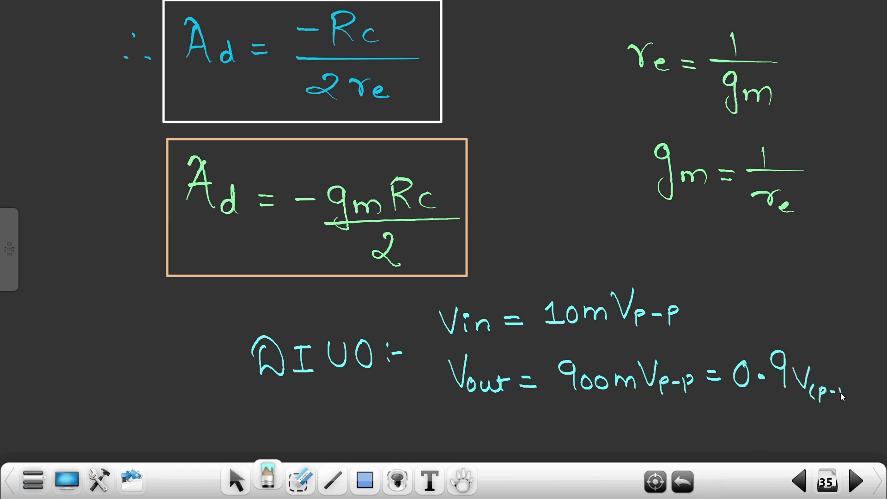
drag(858, 377, 854, 404)
Jump back to page 20, the Ro = Rc slide, from the page thumbnails.
click(826, 483)
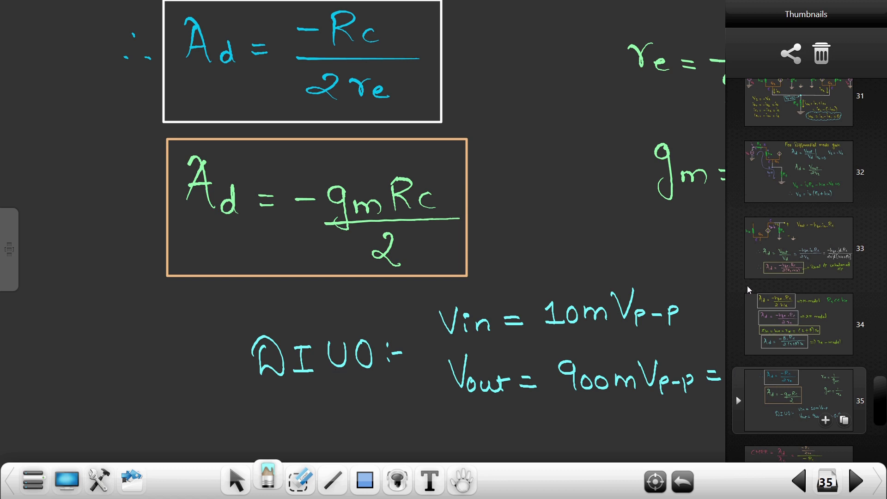
scroll(793, 257, up, 1)
scroll(793, 257, up, 6)
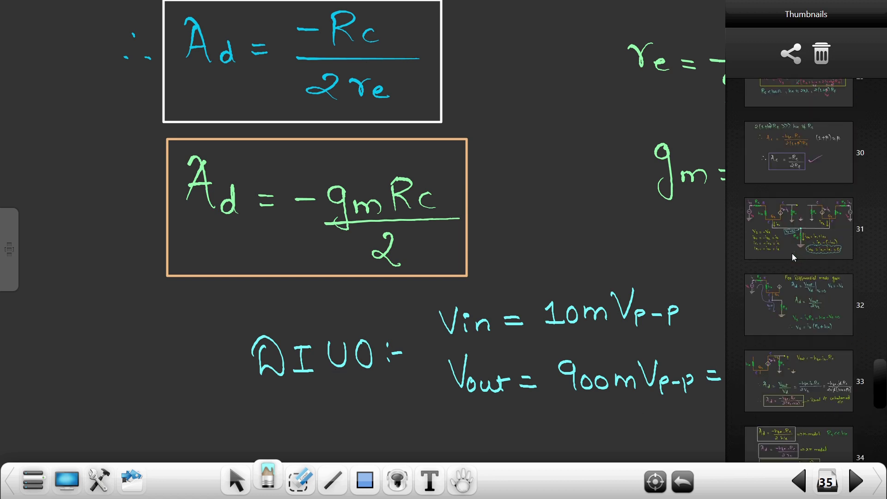
scroll(792, 254, up, 5)
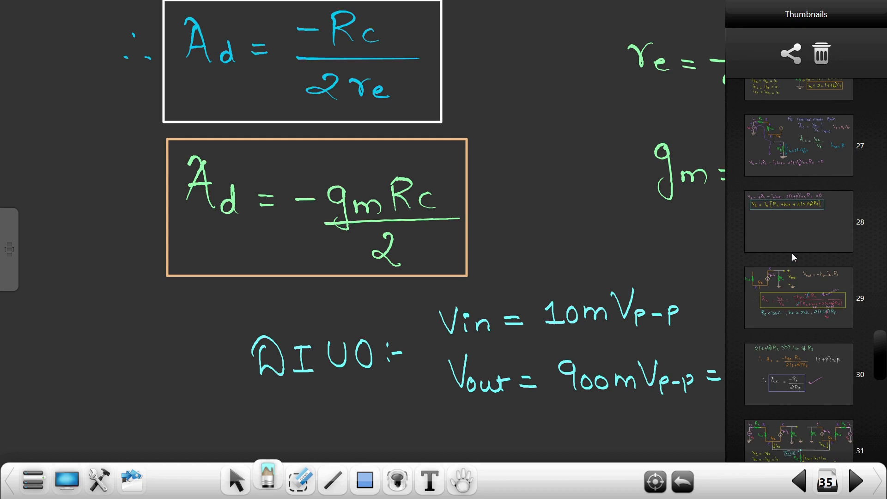
scroll(793, 256, up, 5)
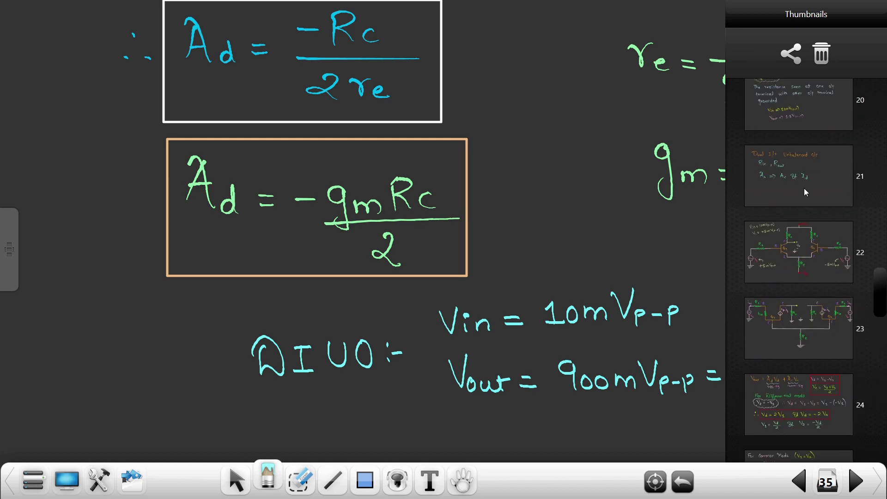
scroll(805, 190, up, 1)
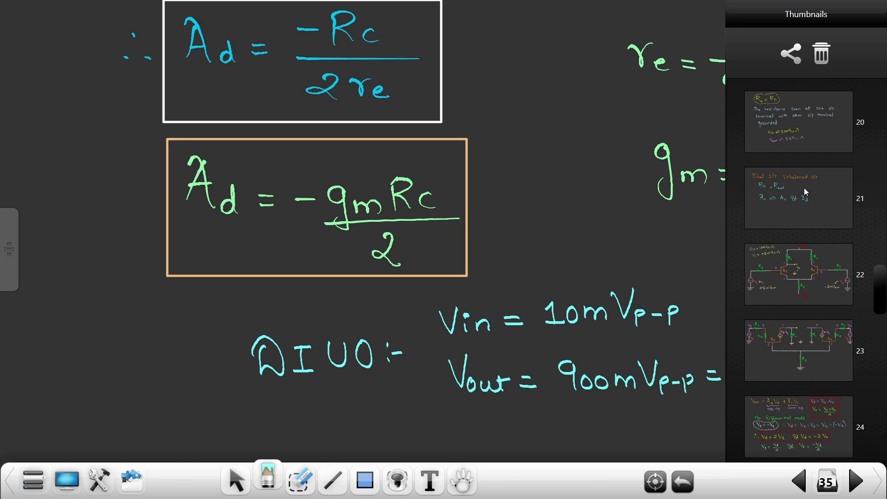
click(803, 143)
click(517, 268)
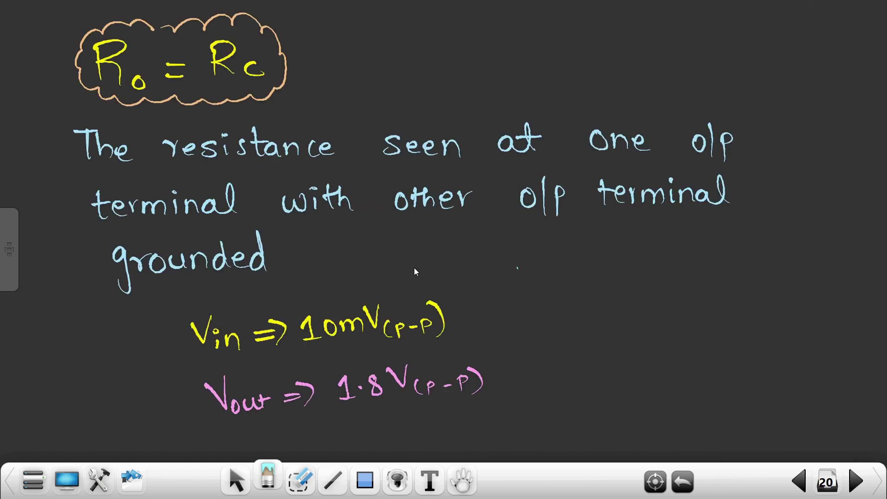
Draw a cyan cloud around the Vin 10mV(p-p) and Vout 1·8V(p-p) lines, removing the extra ellipse.
mouse_move(255, 296)
mouse_down()
mouse_move(186, 320)
mouse_move(173, 347)
mouse_move(184, 415)
mouse_up()
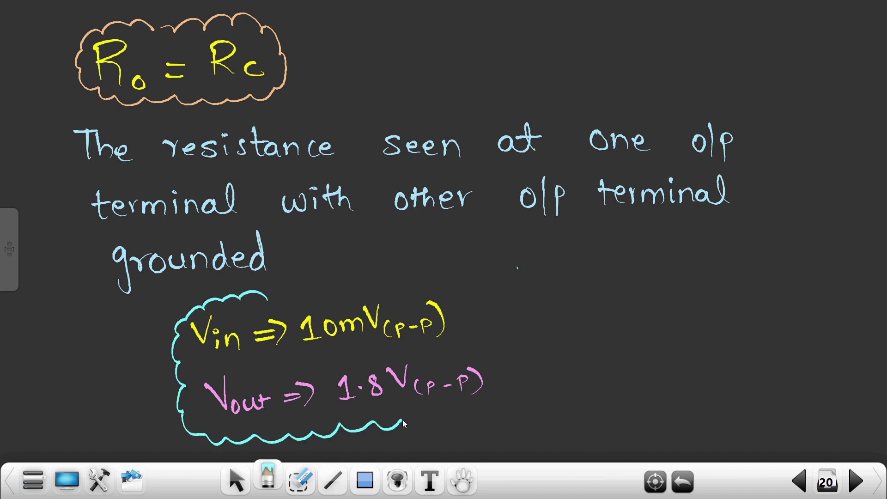
mouse_move(495, 407)
mouse_down()
mouse_move(509, 367)
mouse_move(469, 301)
mouse_move(437, 278)
mouse_move(328, 264)
mouse_up()
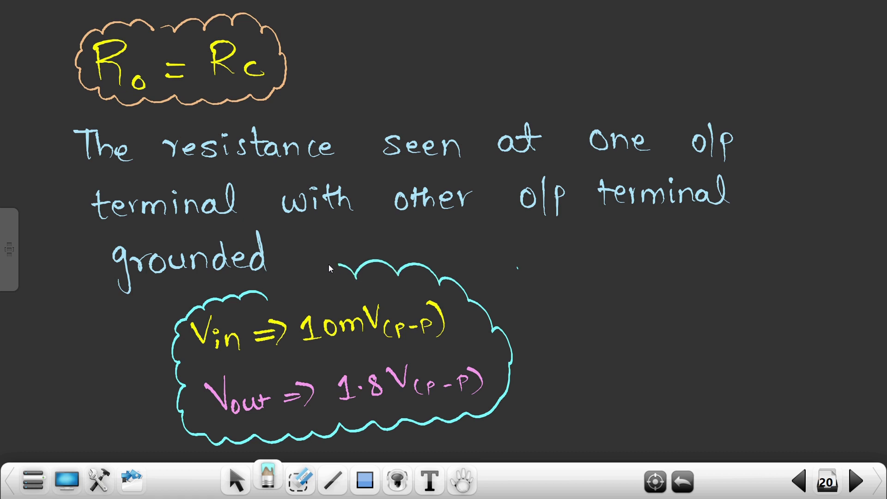
mouse_move(392, 354)
mouse_down()
mouse_move(333, 415)
mouse_move(436, 348)
mouse_move(410, 349)
mouse_up()
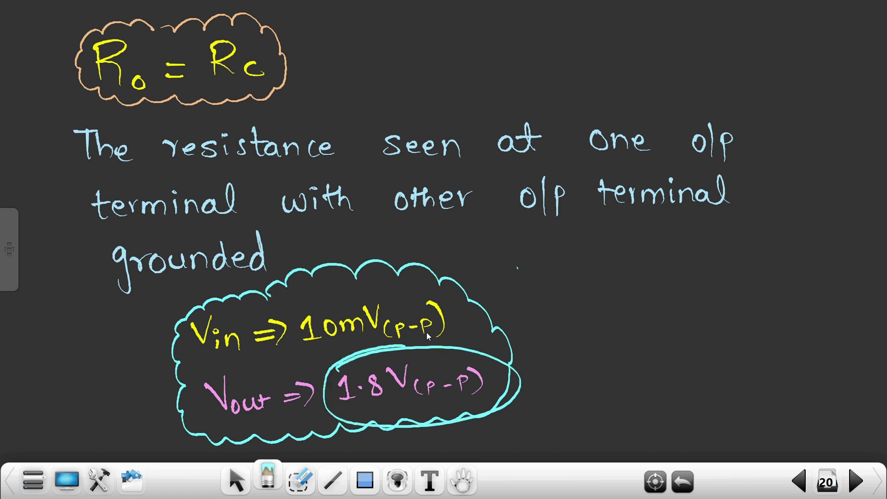
key(ctrl+z)
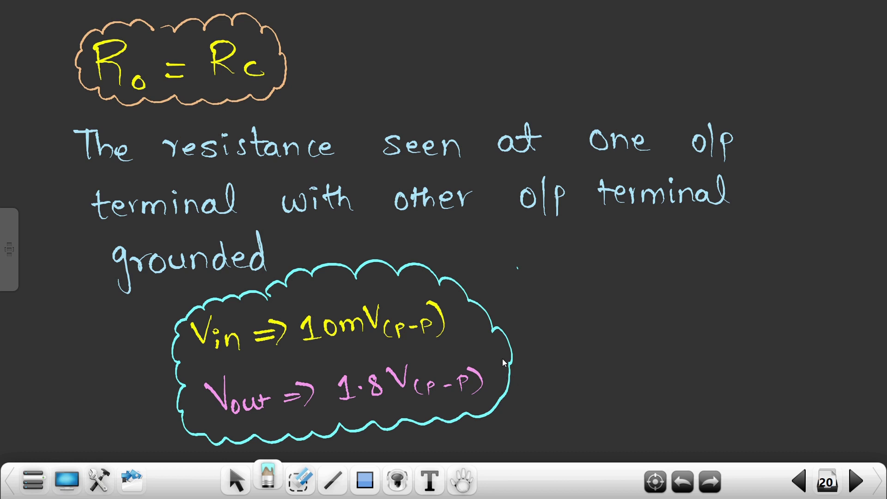
click(804, 483)
On page 18, write a cyan DIBO label inside a small cloud beside H-Model.
click(804, 484)
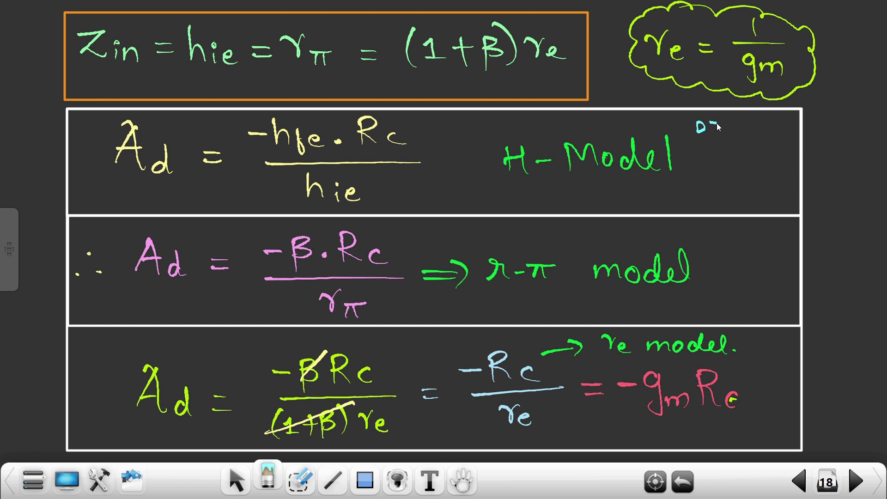
mouse_move(725, 128)
mouse_down()
mouse_move(726, 137)
mouse_move(756, 117)
mouse_move(699, 120)
mouse_move(721, 144)
mouse_move(753, 121)
mouse_up()
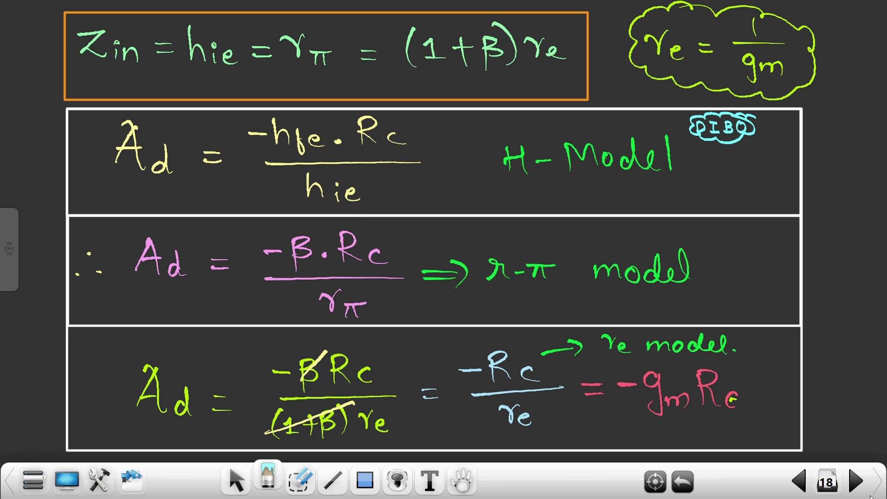
Go to page 34 from the thumbnails and remove the stray pen dot.
click(827, 482)
scroll(877, 233, down, 1)
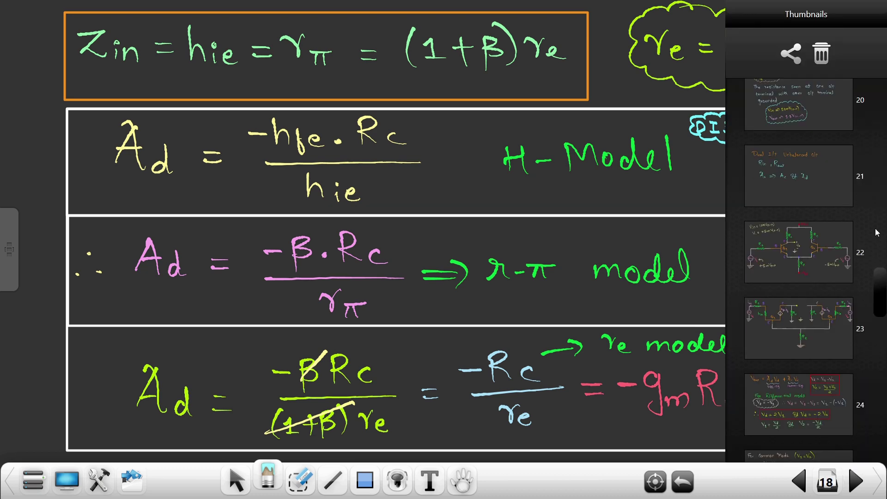
scroll(877, 232, down, 10)
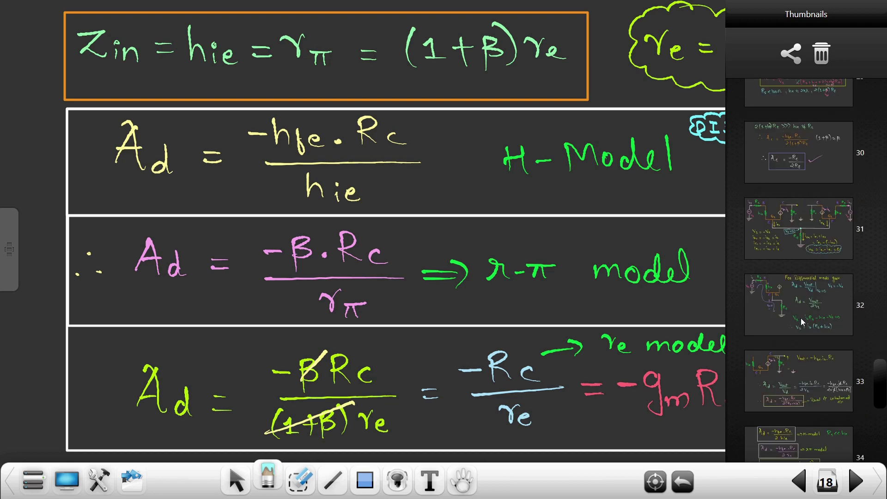
scroll(802, 319, down, 5)
click(776, 272)
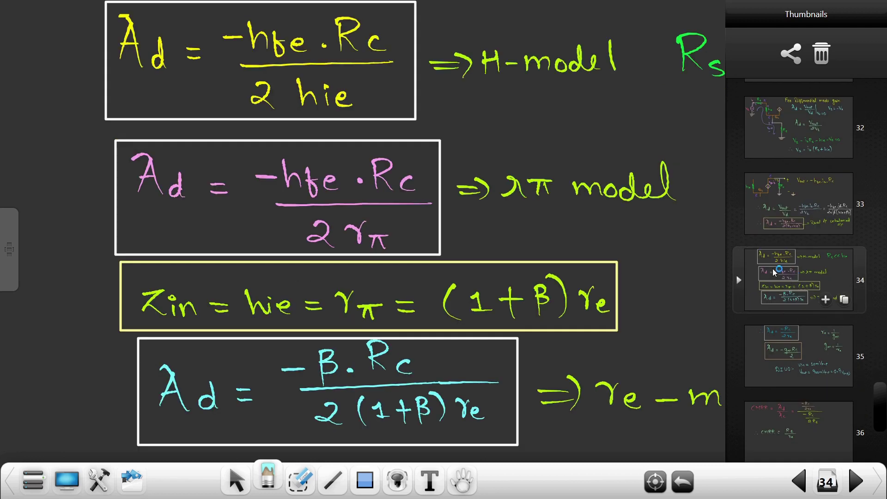
click(457, 284)
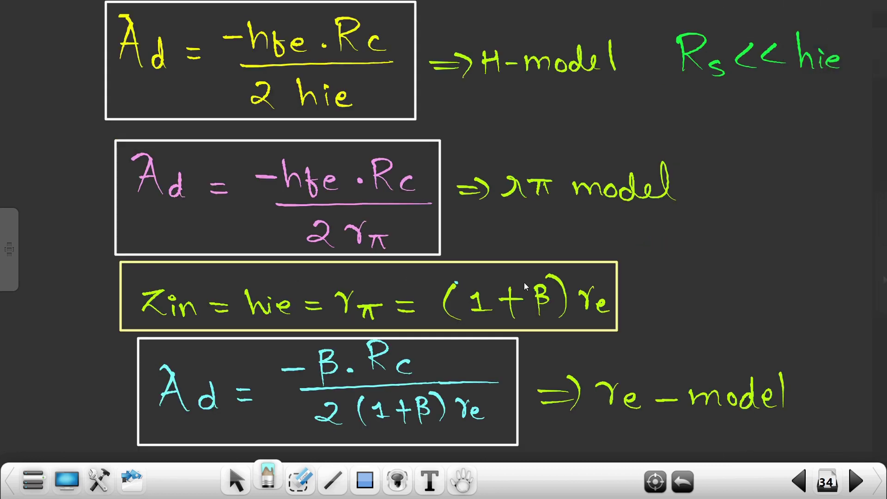
key(ctrl+z)
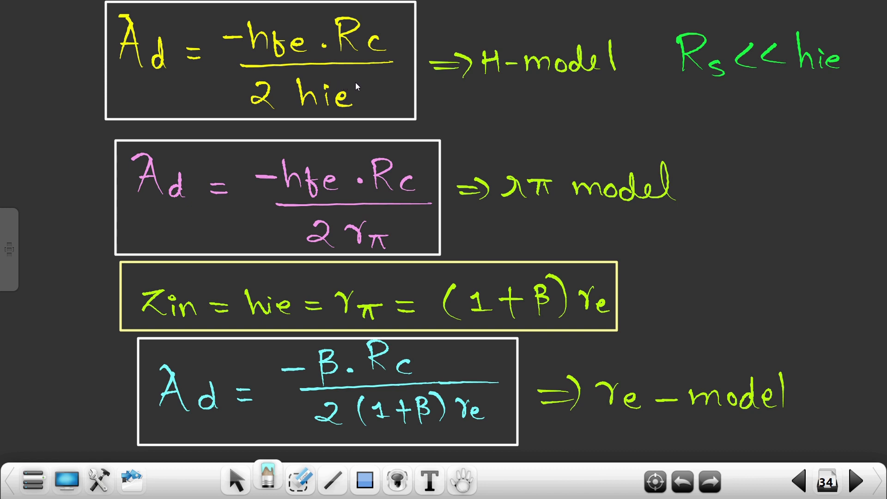
Move forward to page 36, the CMRR page.
click(856, 482)
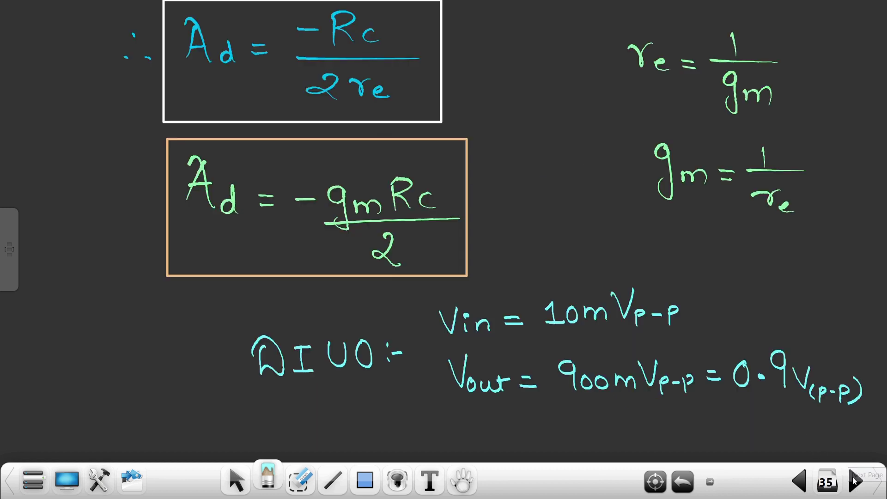
click(857, 482)
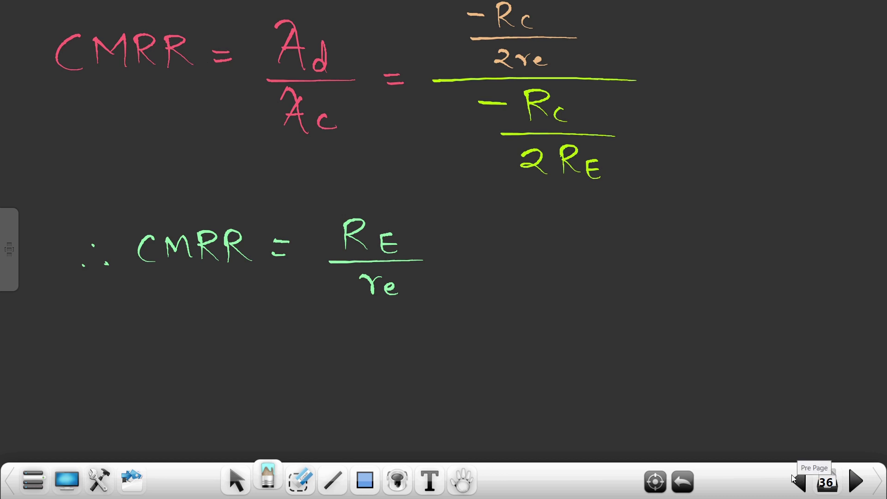
click(799, 482)
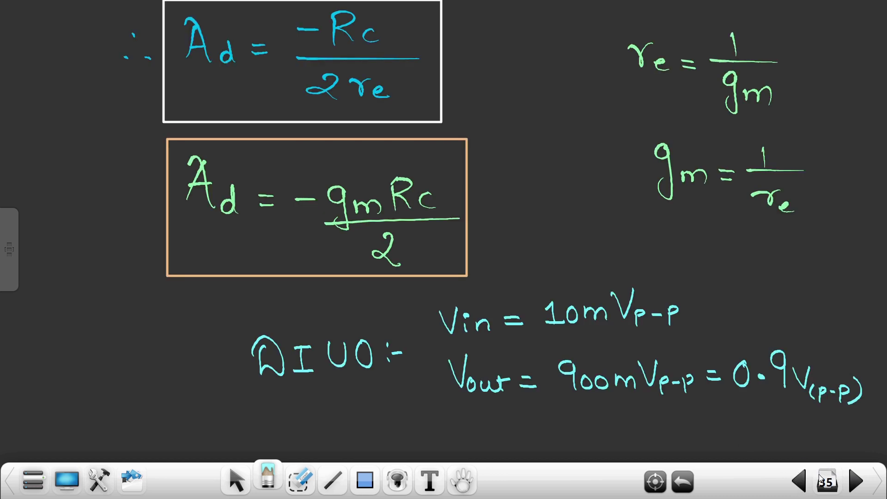
click(856, 482)
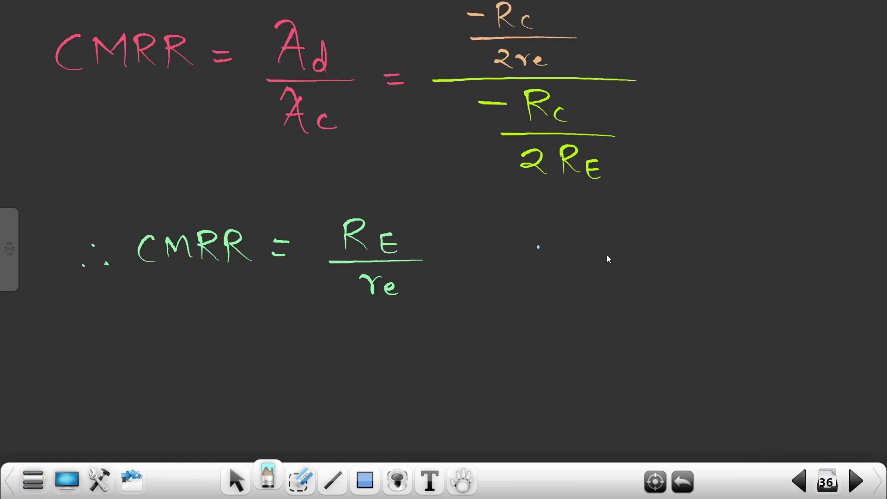
Write the output notes DIBO Vo = 1.8 V(p-p) and DIUO Vo = 0.9 V(pp).
drag(589, 247, 589, 223)
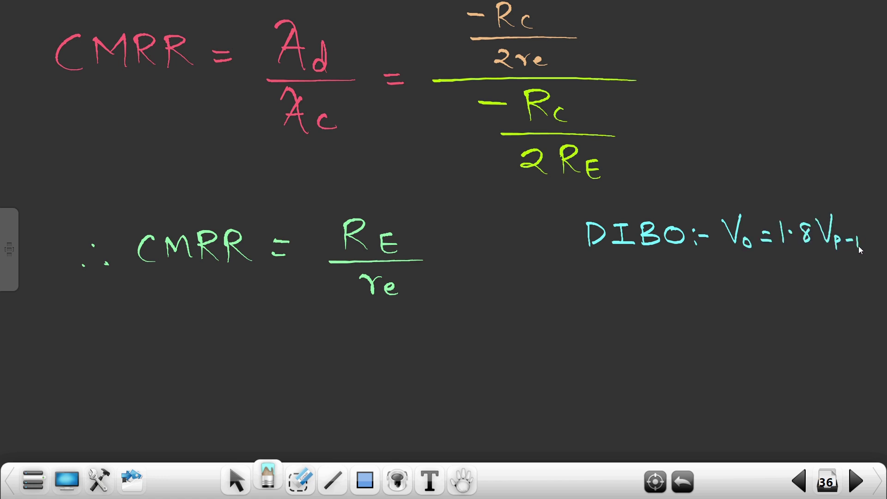
drag(861, 250, 860, 240)
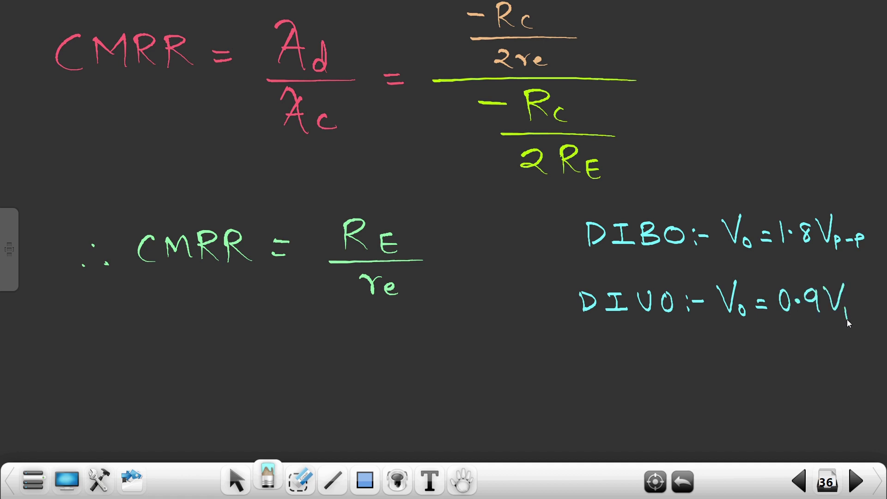
mouse_move(861, 307)
mouse_down()
mouse_move(868, 310)
mouse_move(859, 323)
mouse_up()
mouse_move(845, 304)
mouse_down()
mouse_move(841, 321)
mouse_move(877, 331)
mouse_up()
drag(837, 234, 831, 249)
drag(883, 237, 875, 253)
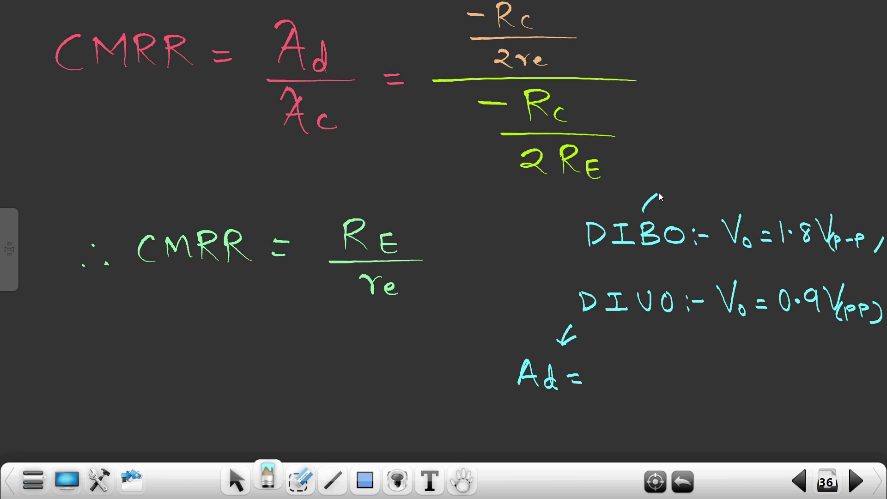
Label the DIBO arrow Ad1, write Ad2 = Ad1/2 and enclose it in a cloud.
drag(659, 193, 676, 197)
mouse_move(700, 171)
mouse_down()
mouse_move(719, 172)
mouse_move(711, 161)
mouse_up()
drag(736, 162, 756, 175)
drag(559, 391, 570, 400)
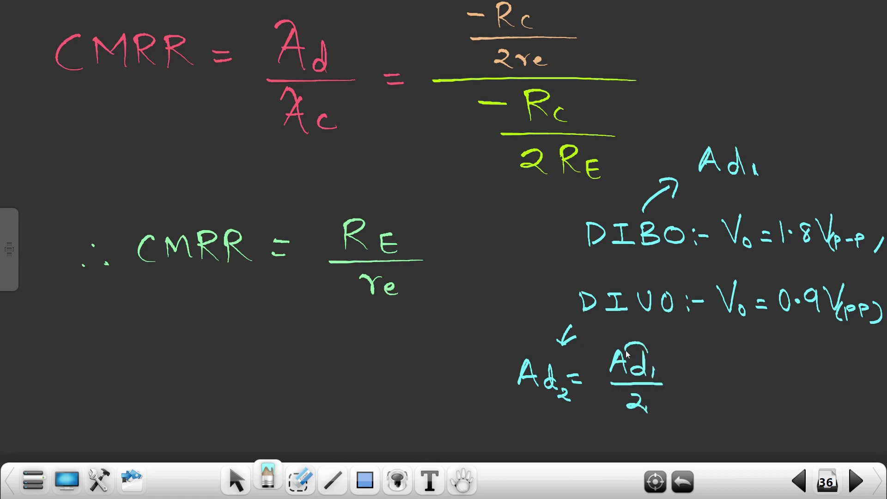
mouse_move(627, 354)
mouse_down()
mouse_move(537, 352)
mouse_move(509, 368)
mouse_move(520, 412)
mouse_move(576, 440)
mouse_move(676, 415)
mouse_move(638, 338)
mouse_up()
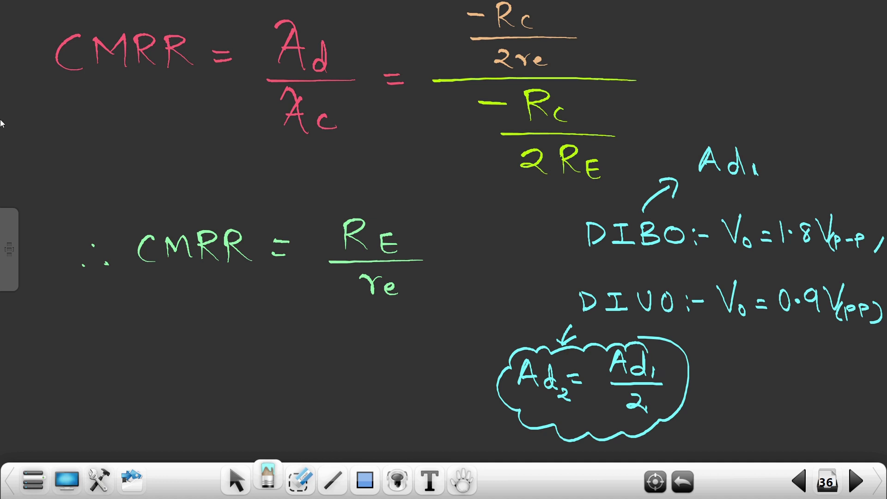
Run the DIBO circuit in Multisim and view XSC1 with Channel A on AC coupling.
click(74, 479)
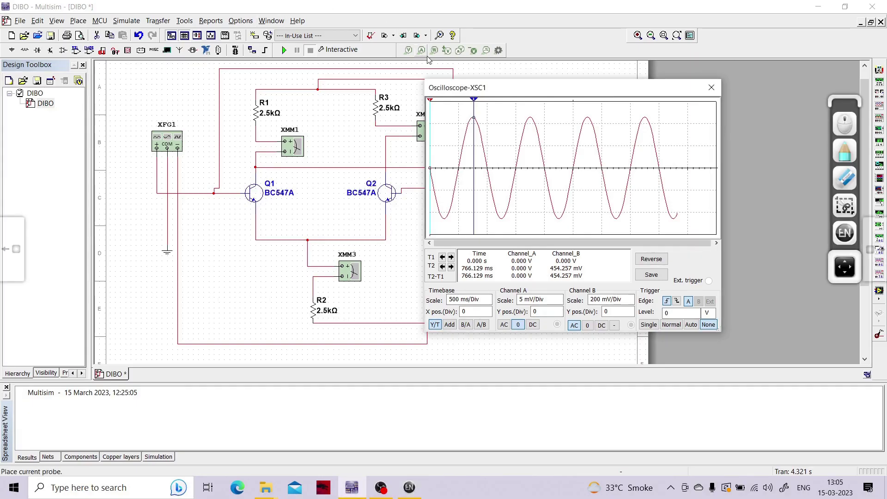
click(711, 88)
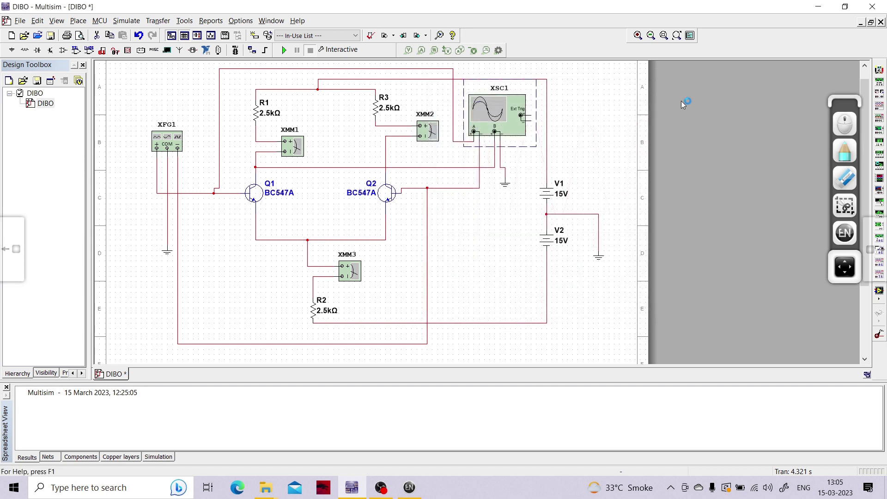
click(285, 51)
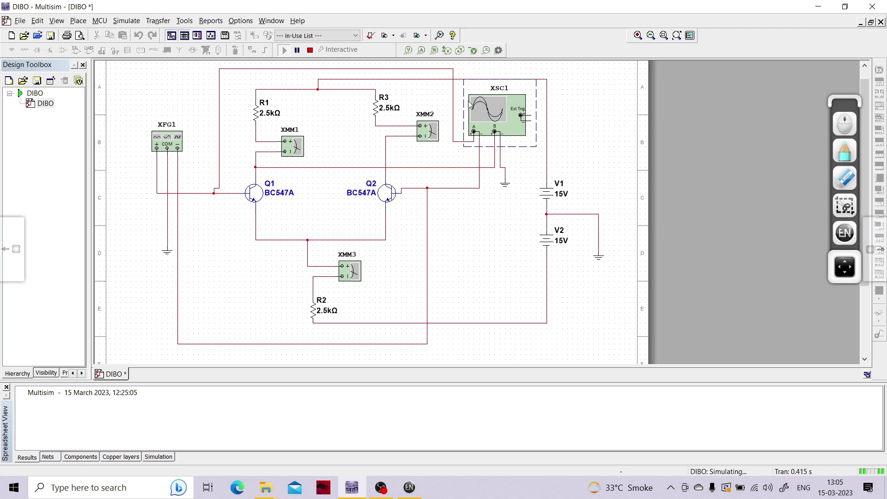
double_click(490, 117)
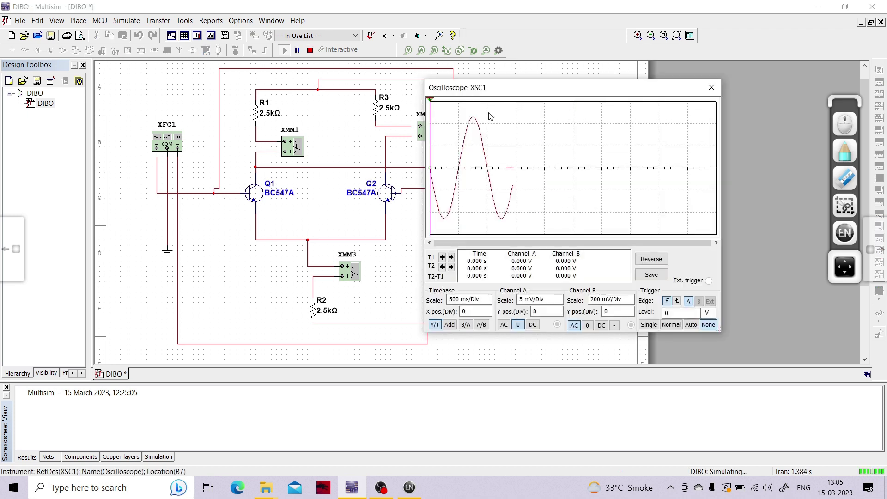
click(505, 325)
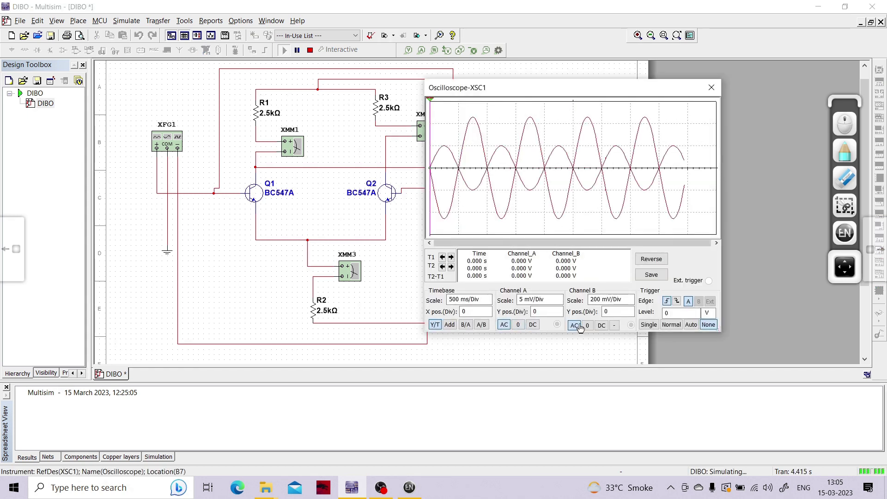
Switch the XSC1 oscilloscope's Channel A to DC coupling.
drag(574, 89, 588, 82)
click(547, 317)
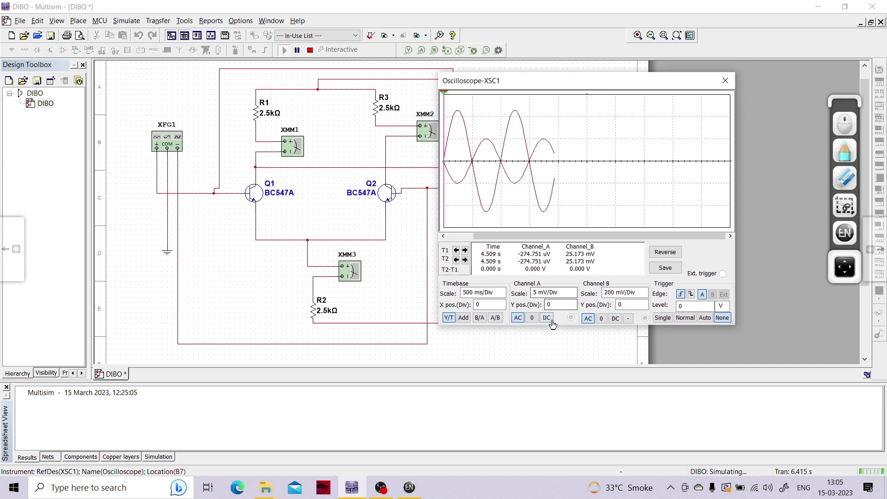
drag(556, 86, 610, 76)
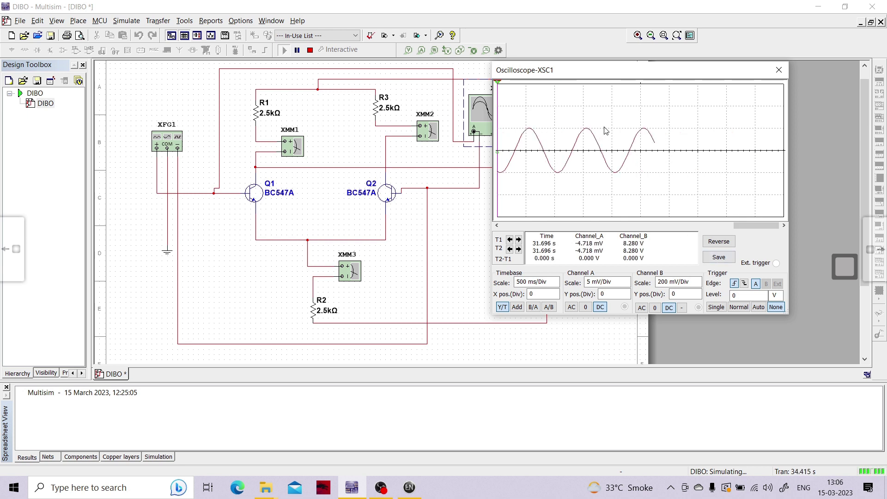
Raise Channel B's scale step by step to 20 V/Div.
click(698, 280)
click(698, 280)
click(698, 280)
click(698, 280)
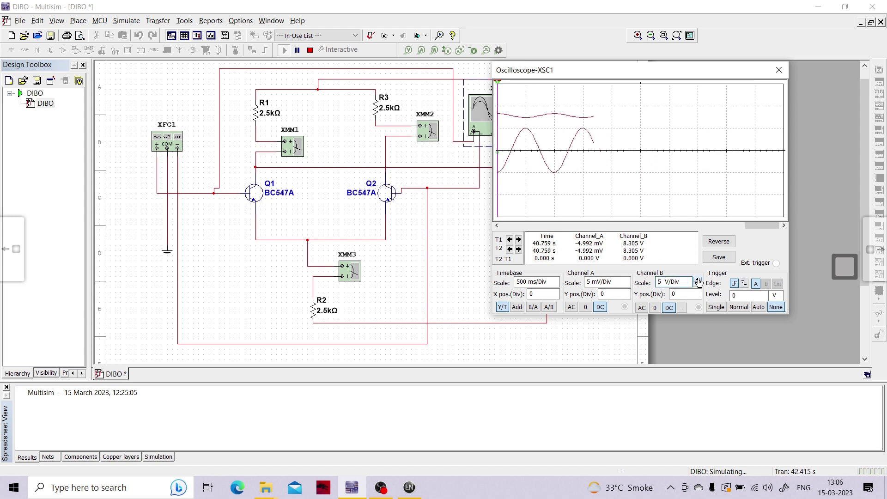
click(698, 280)
click(697, 280)
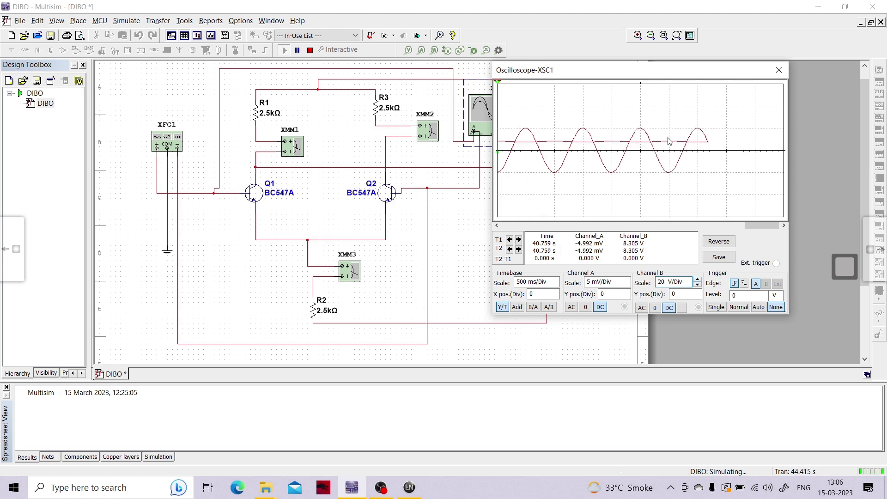